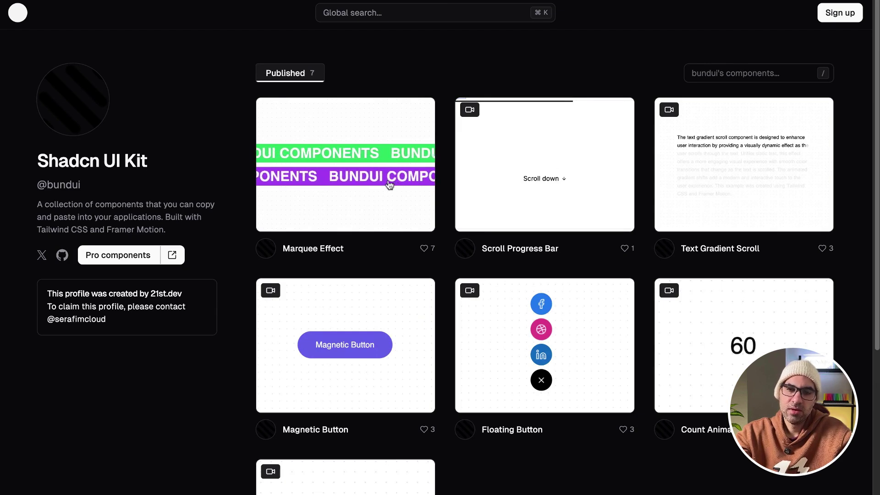
Open the Marquee Effect card and review its Copy prompt menu and the marquee-effect.tsx and demo.tsx code.
click(374, 152)
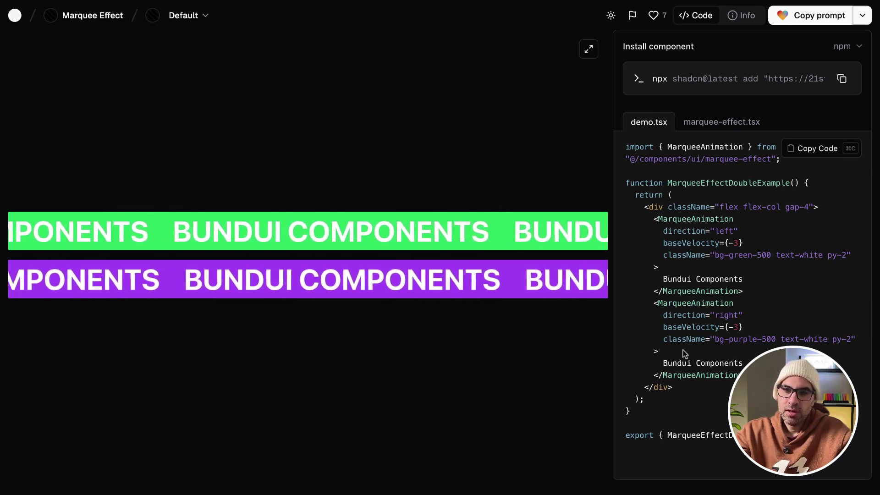
click(861, 21)
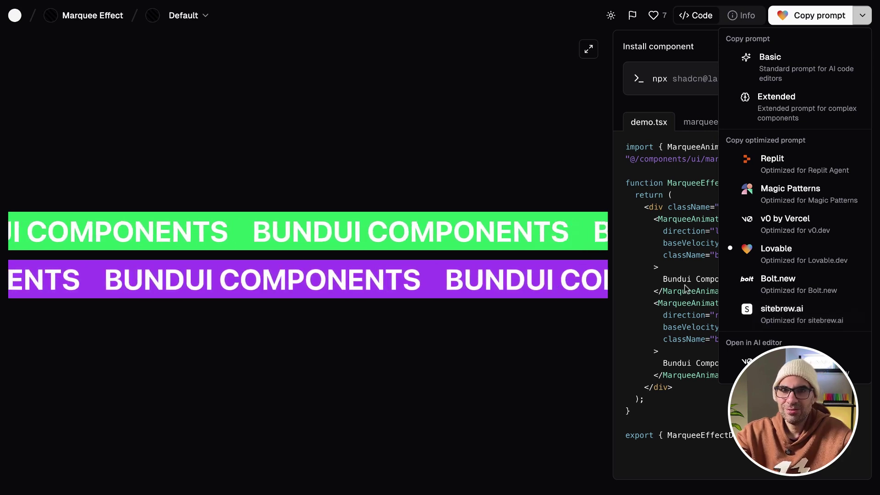
click(533, 258)
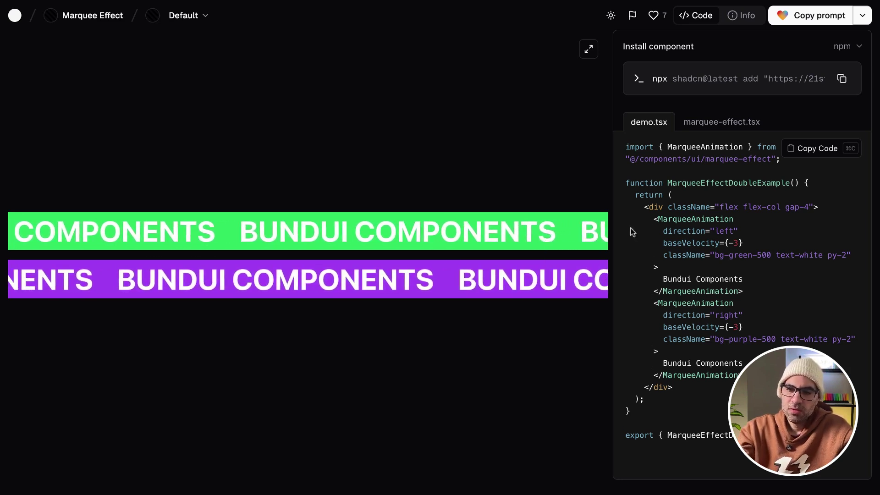
click(719, 122)
click(636, 124)
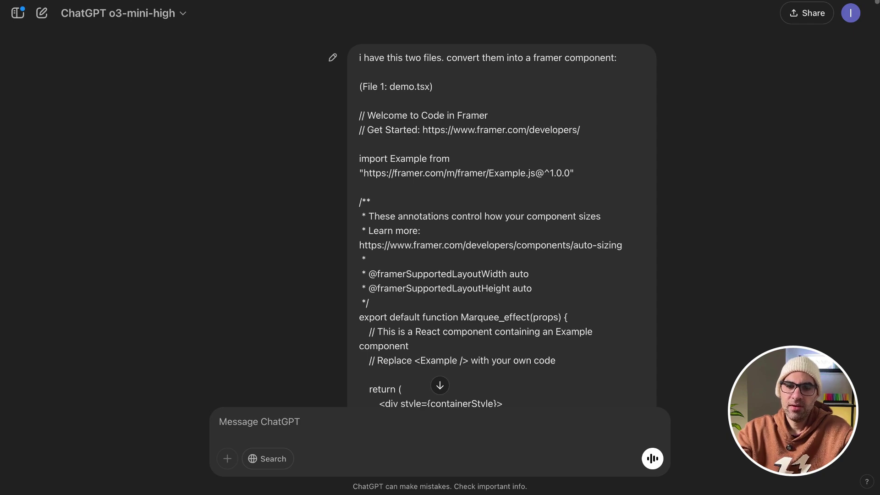
Review the prompt containing demo.tsx and marquee-effect.tsx, then copy ChatGPT's single-file tsx code.
triple_click(444, 86)
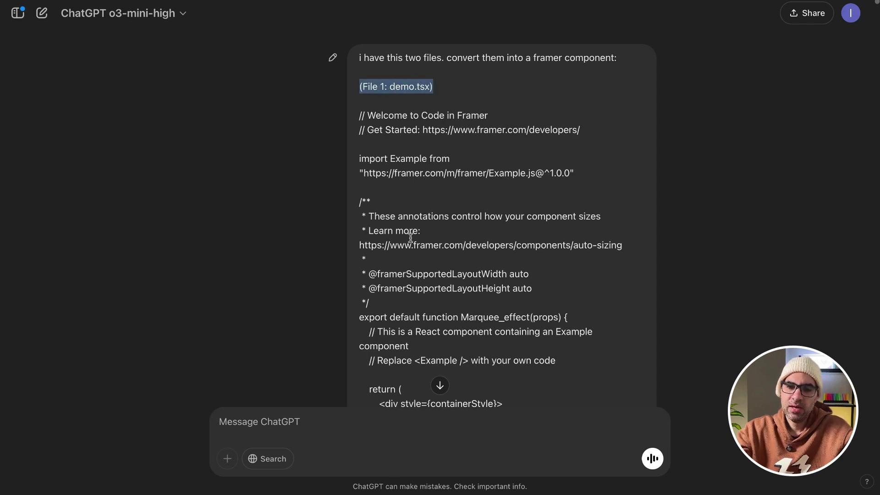
scroll(419, 258, down, 20)
scroll(419, 258, up, 10)
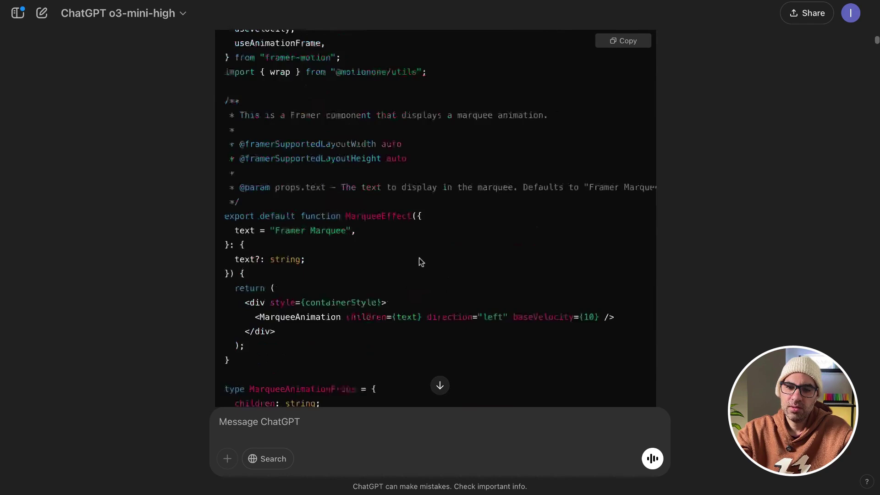
scroll(420, 259, up, 10)
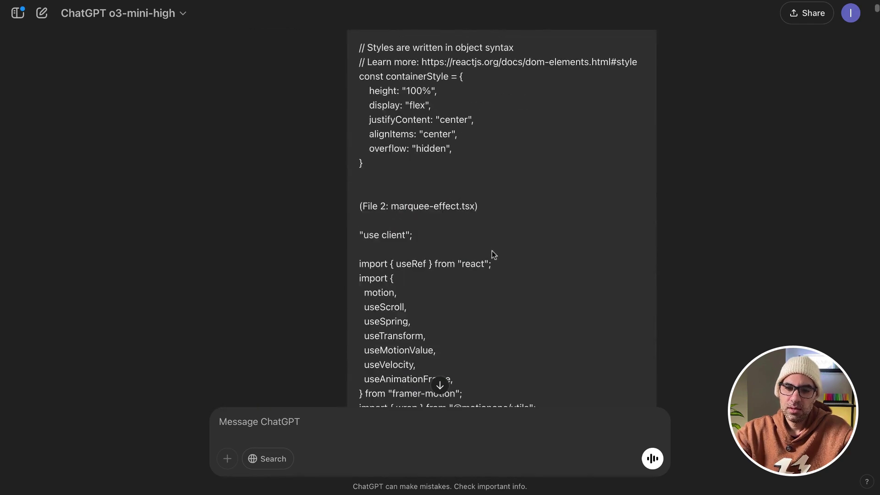
triple_click(489, 207)
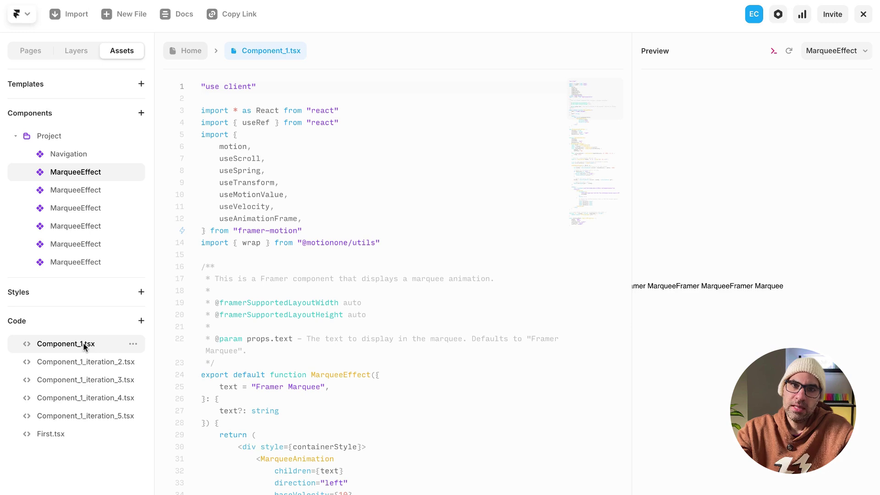
click(135, 344)
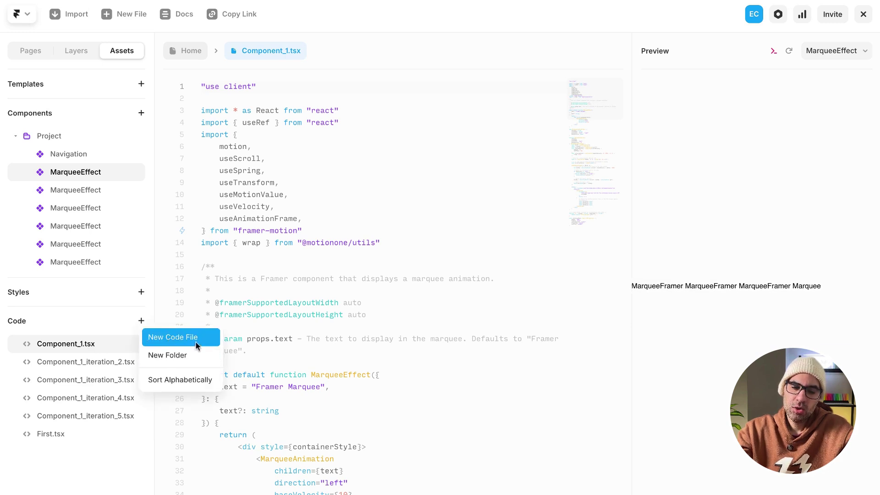
Create a code file titled TEST and paste the converted marquee code into it.
click(171, 340)
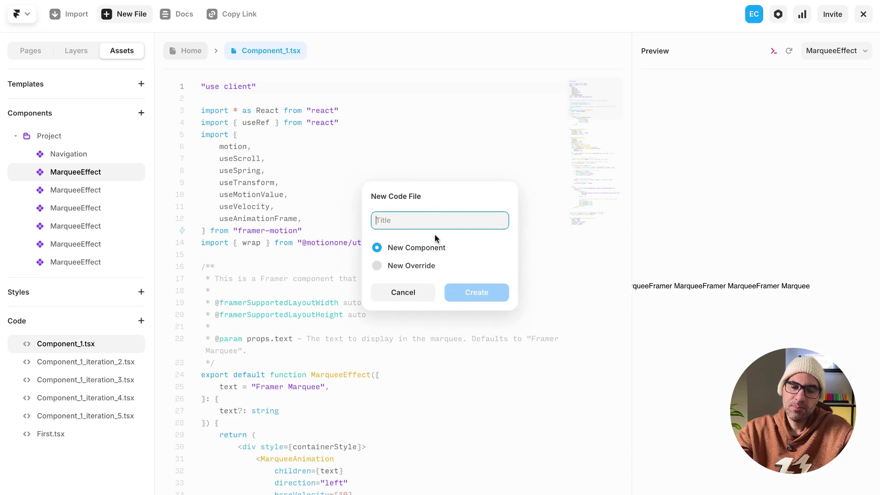
text(TE)
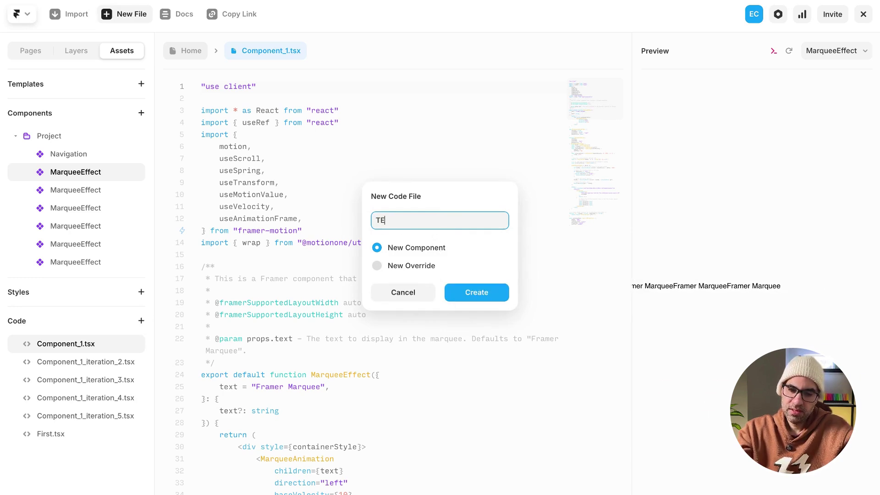
text(ST)
click(475, 294)
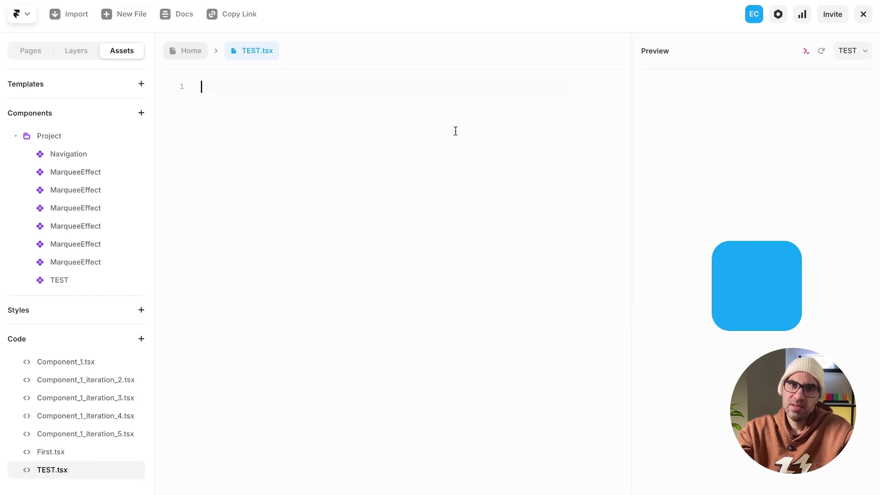
key(ctrl+v)
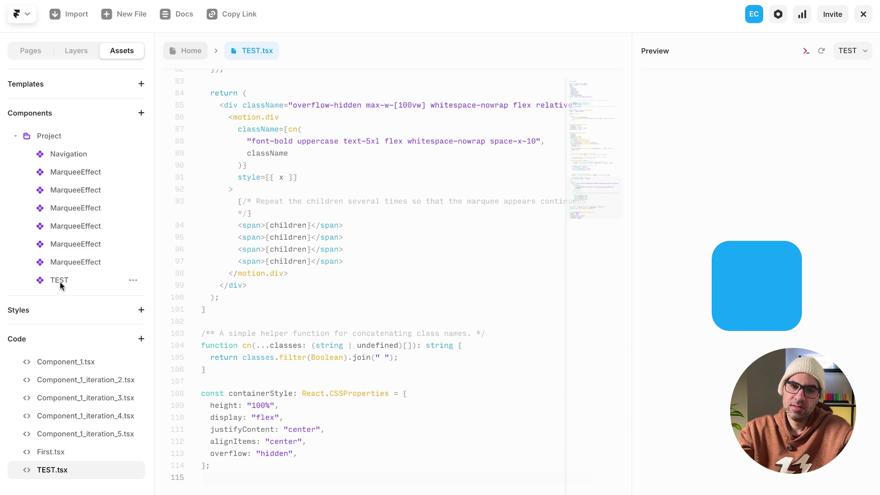
Drag a MarqueeEffect instance onto the page and preview its scrolling 'Framer Marquee' text.
click(186, 53)
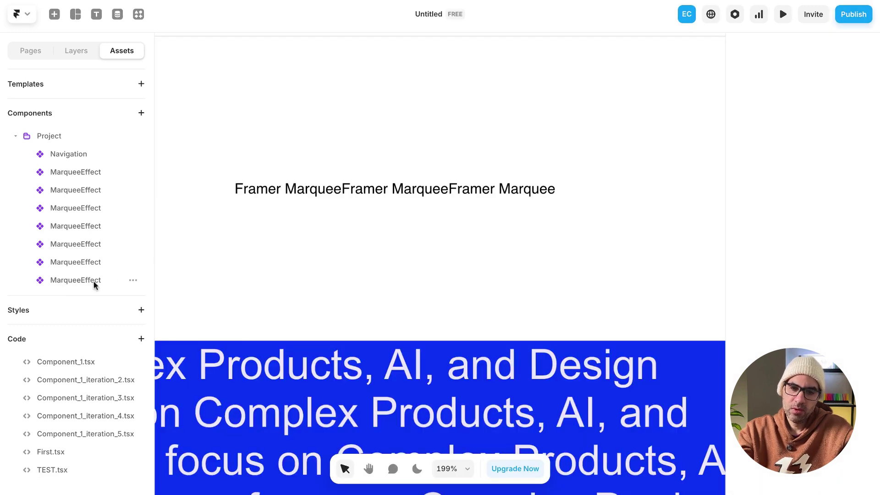
drag(81, 280, 415, 131)
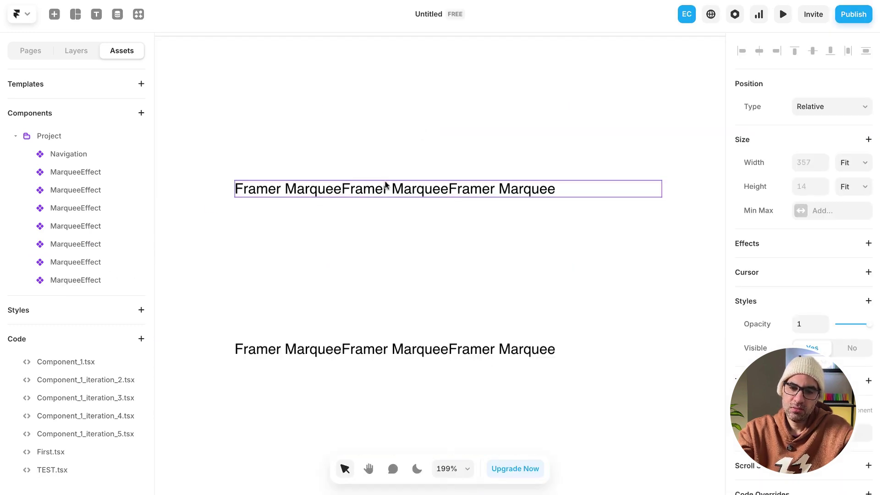
click(783, 14)
drag(322, 161, 457, 161)
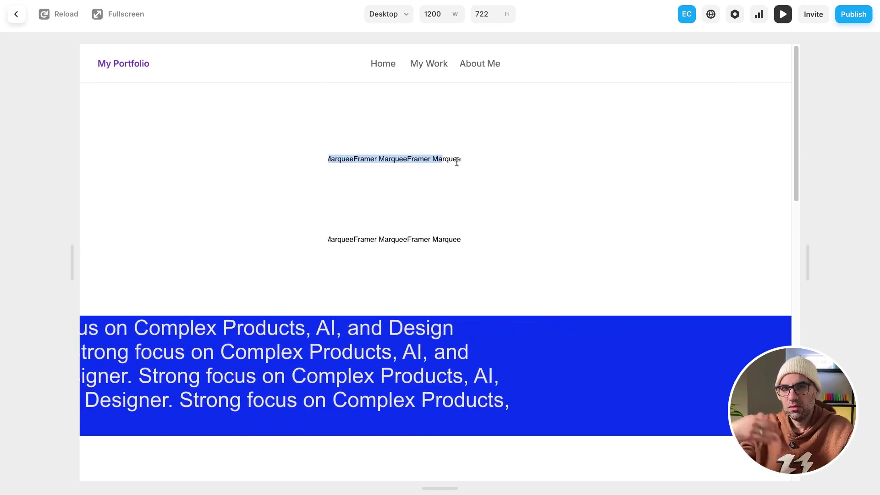
click(16, 15)
scroll(744, 313, down, 1)
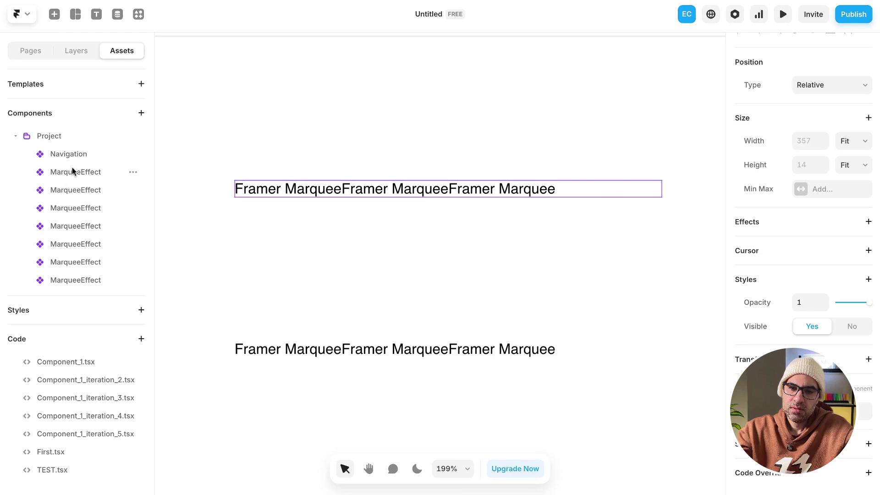
Change the Font property of the blue MarqueeEffect band and preview the page.
double_click(70, 189)
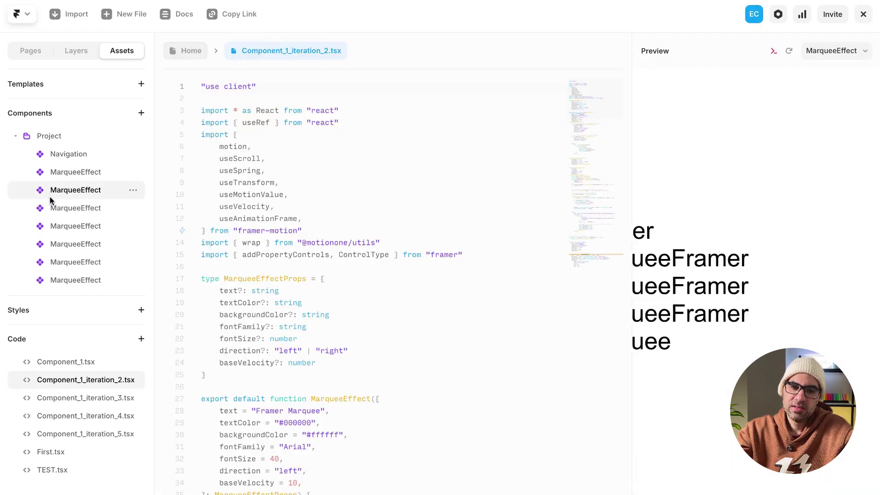
click(188, 52)
scroll(459, 192, down, 5)
scroll(460, 191, down, 5)
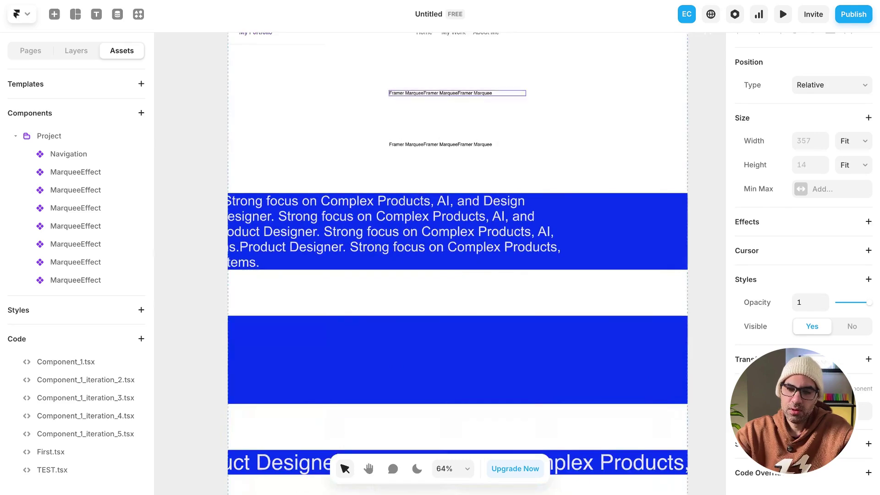
scroll(460, 192, up, 3)
scroll(436, 252, down, 3)
click(436, 252)
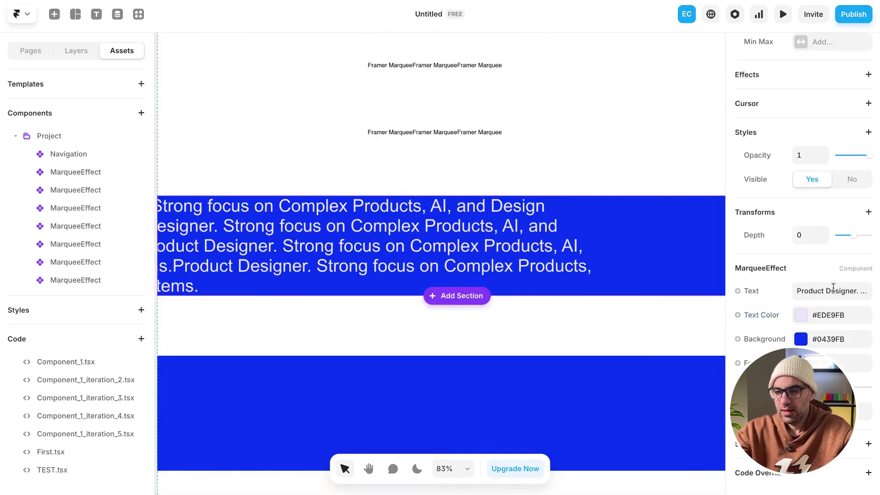
click(861, 362)
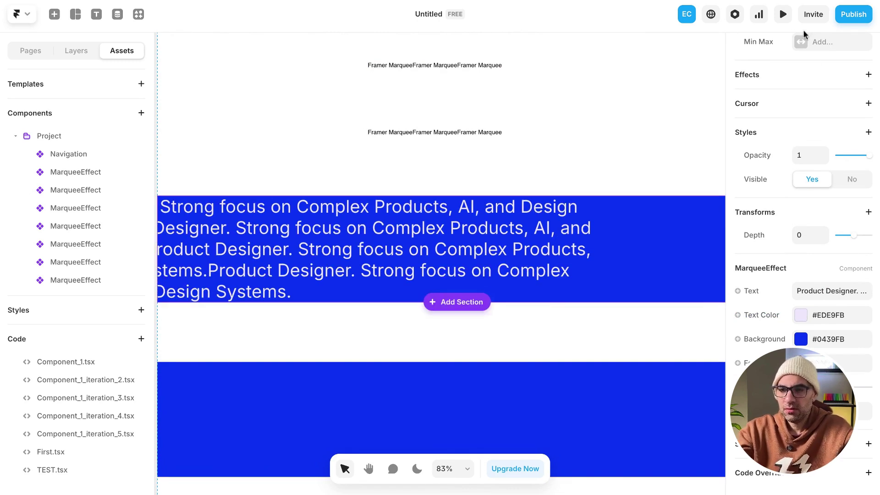
click(782, 14)
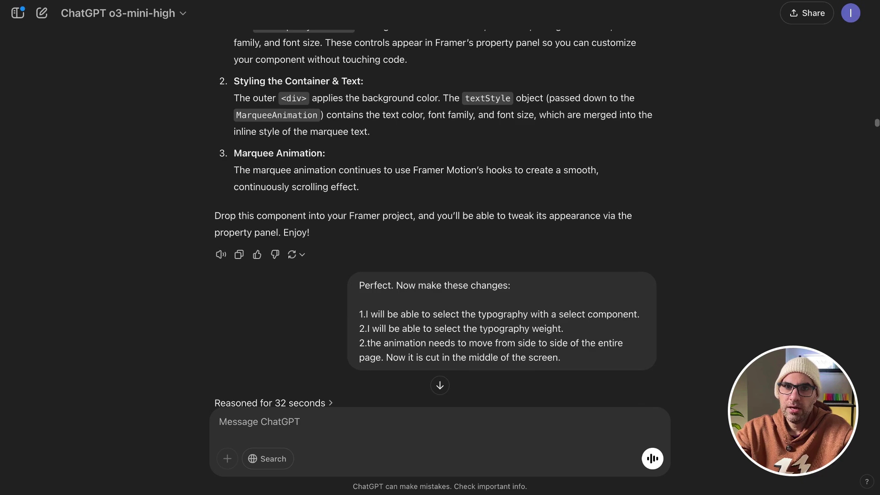
Scroll ChatGPT's reply and highlight the font-weight and full-page animation requests.
scroll(522, 186, down, 4)
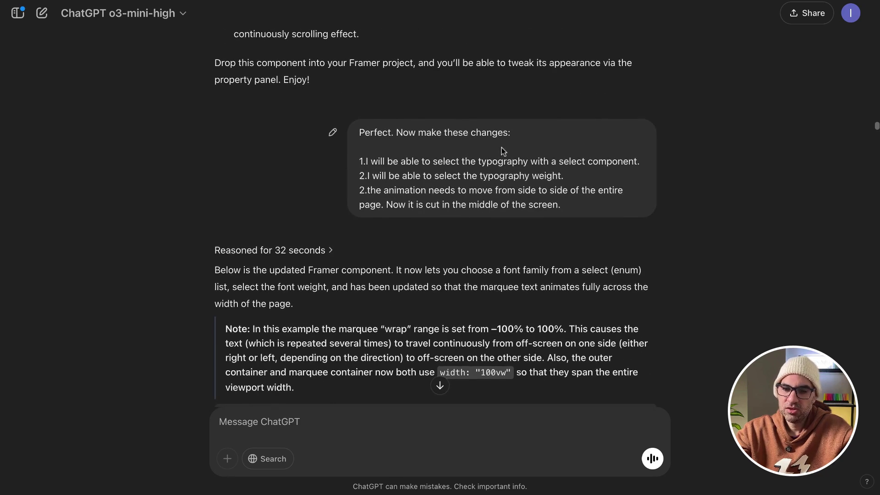
drag(371, 161, 567, 190)
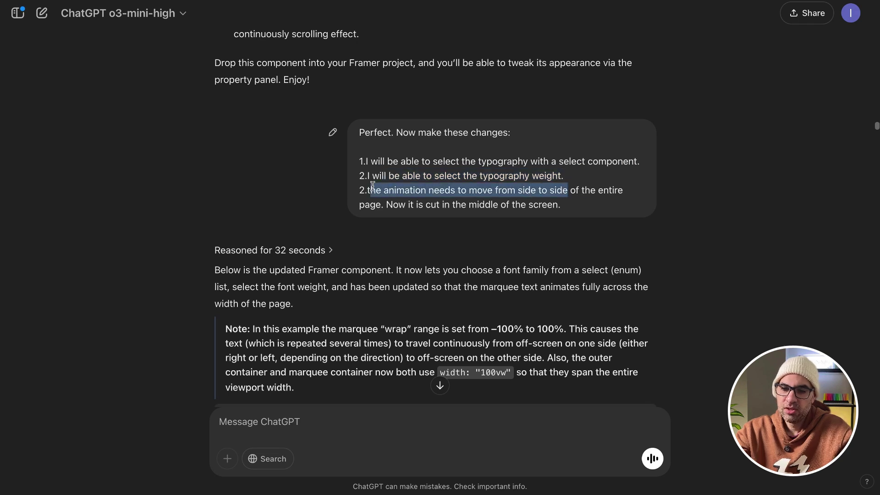
drag(372, 186, 561, 205)
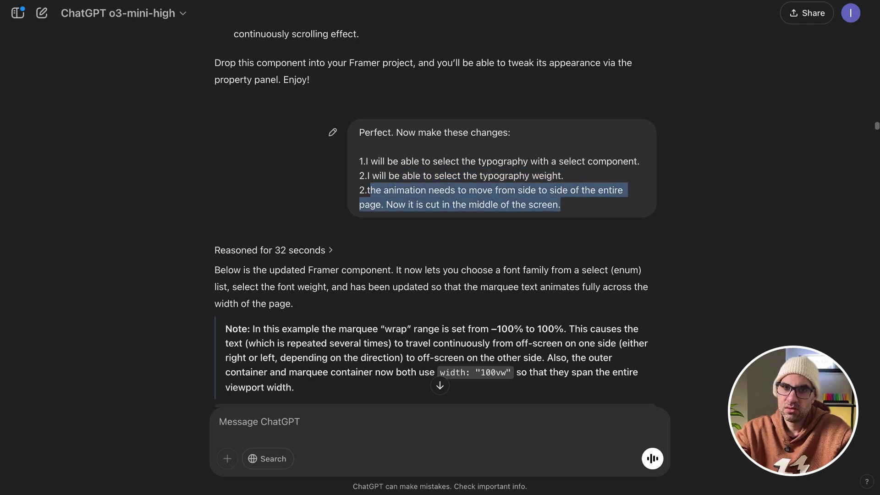
scroll(641, 205, down, 8)
scroll(611, 243, up, 4)
drag(370, 140, 398, 228)
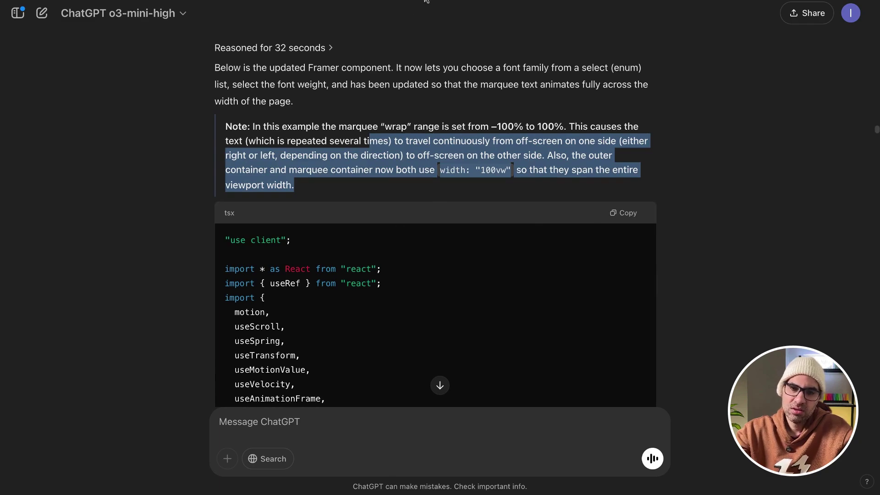
Inspect a MarqueeEffect asset's code, then preview the site with the blue marquee bands running.
key(super+Tab)
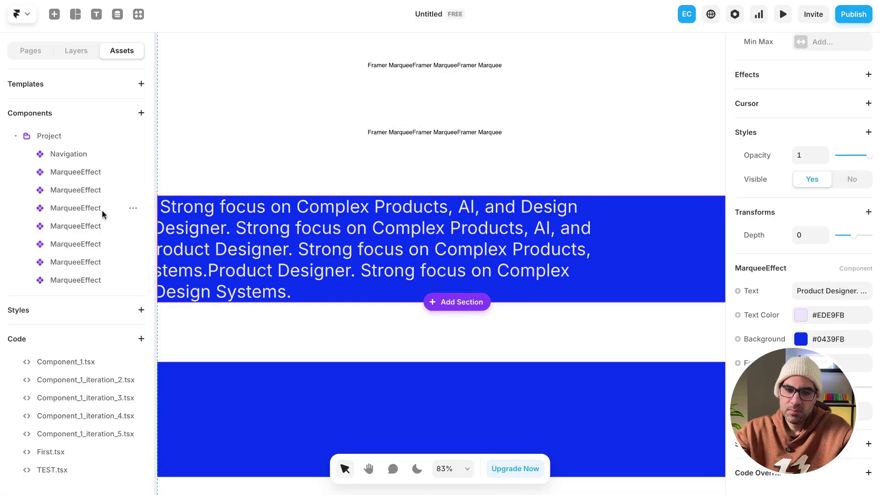
click(75, 210)
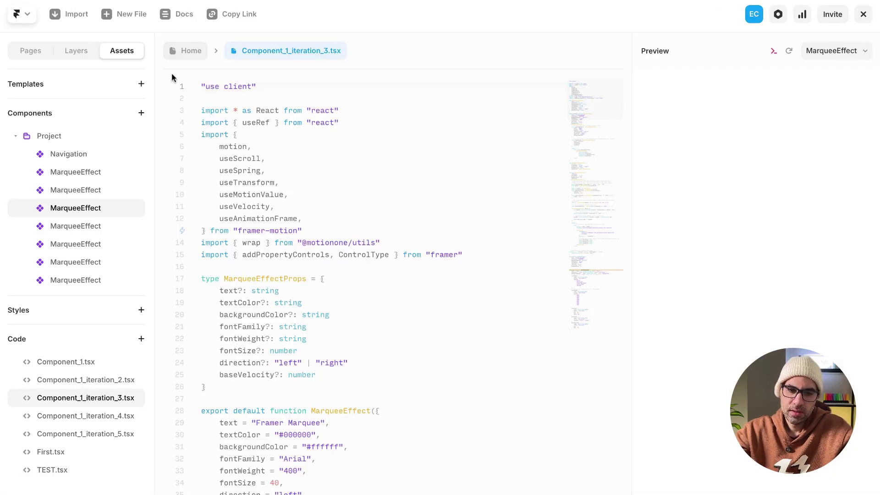
click(182, 57)
scroll(508, 243, down, 4)
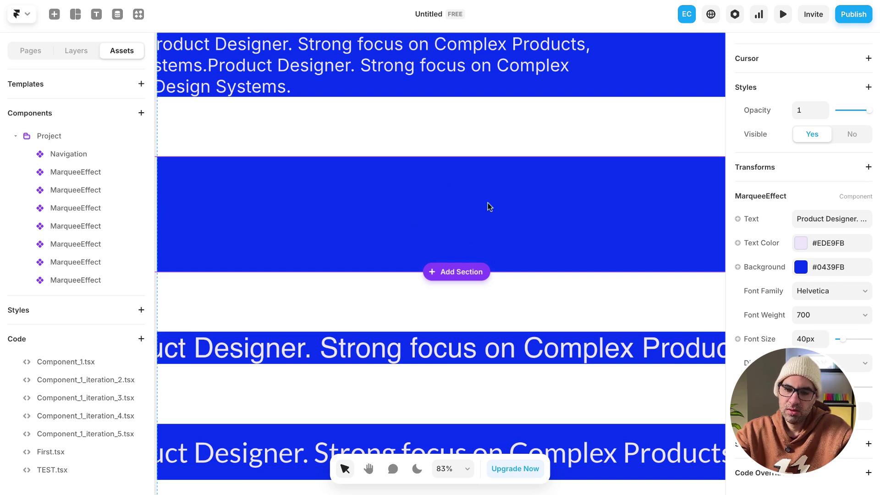
click(783, 15)
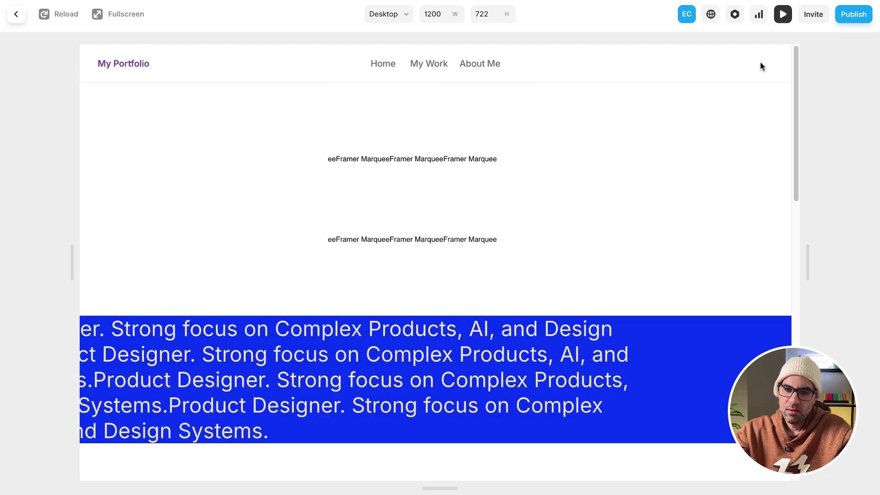
scroll(585, 257, down, 5)
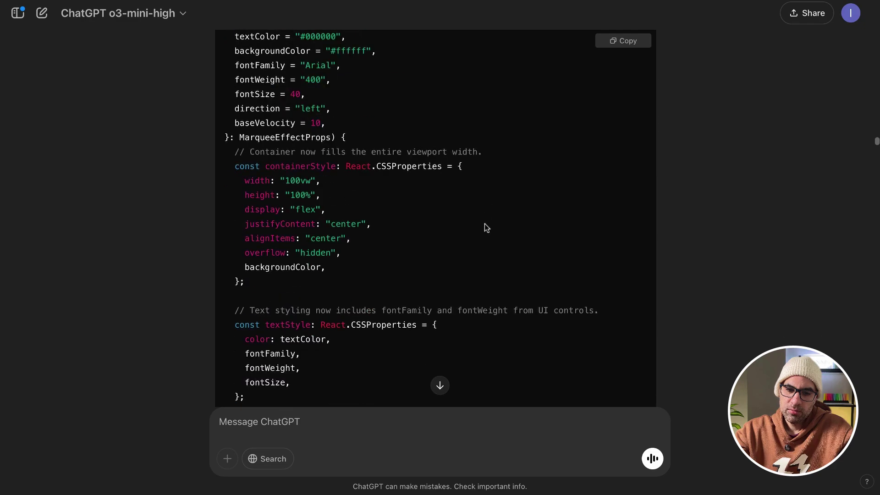
Scroll through the new code and the follow-up asking for one-line text and all Framer fonts with weights.
scroll(484, 224, down, 15)
scroll(488, 233, down, 20)
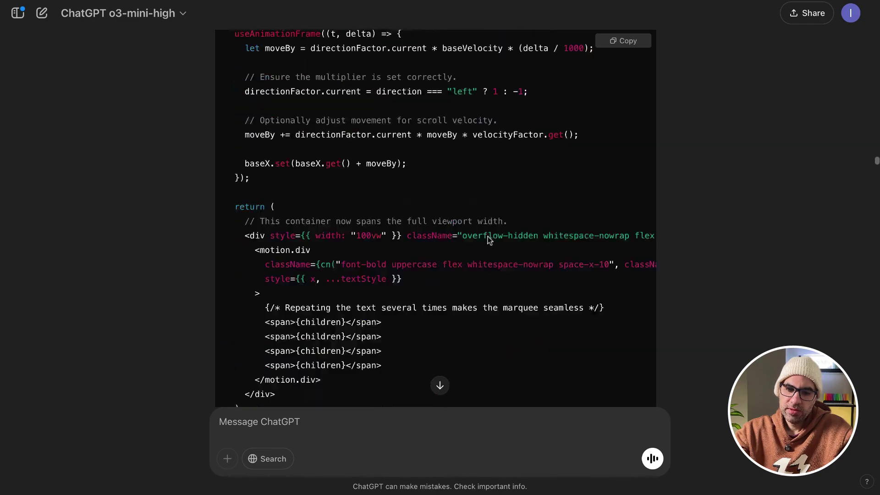
scroll(494, 242, down, 5)
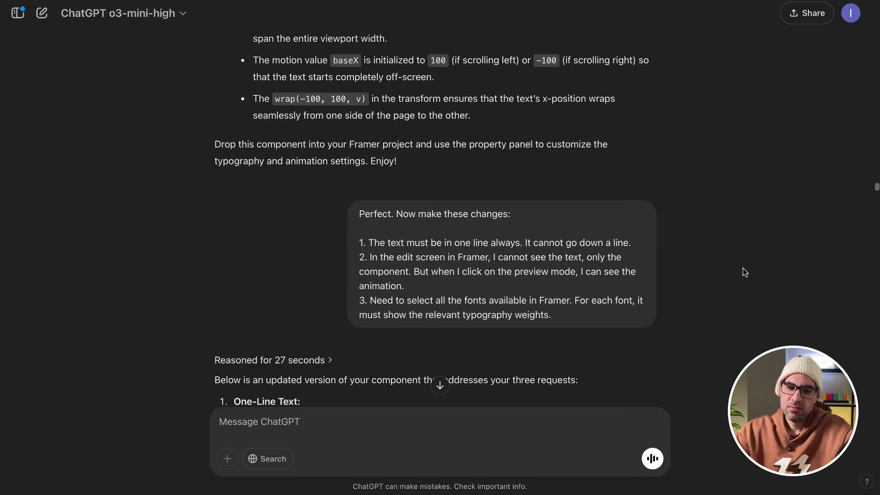
scroll(440, 211, down, 4)
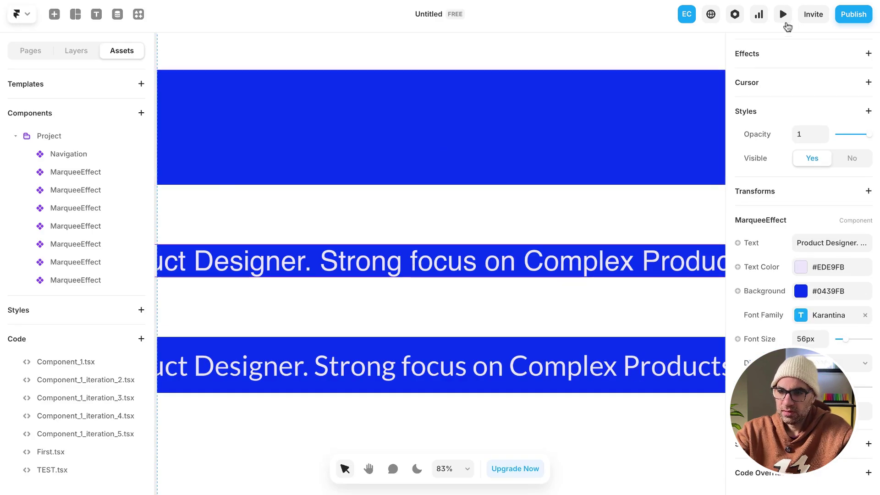
click(785, 22)
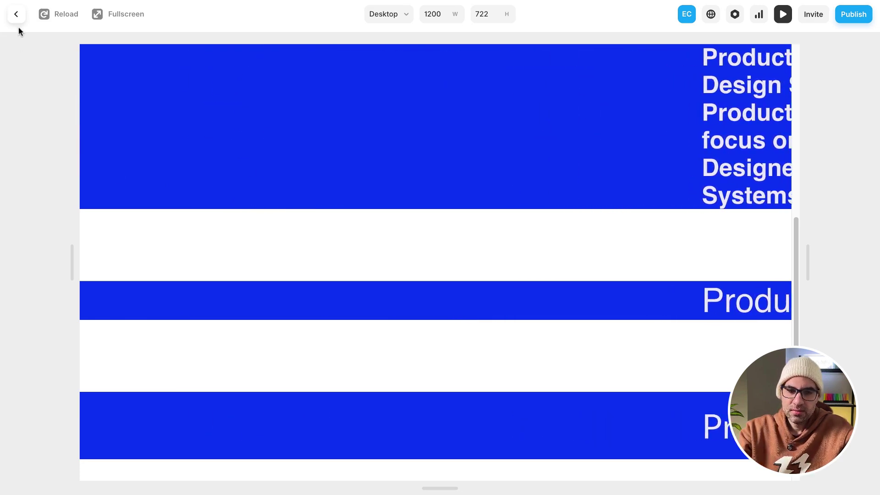
click(17, 15)
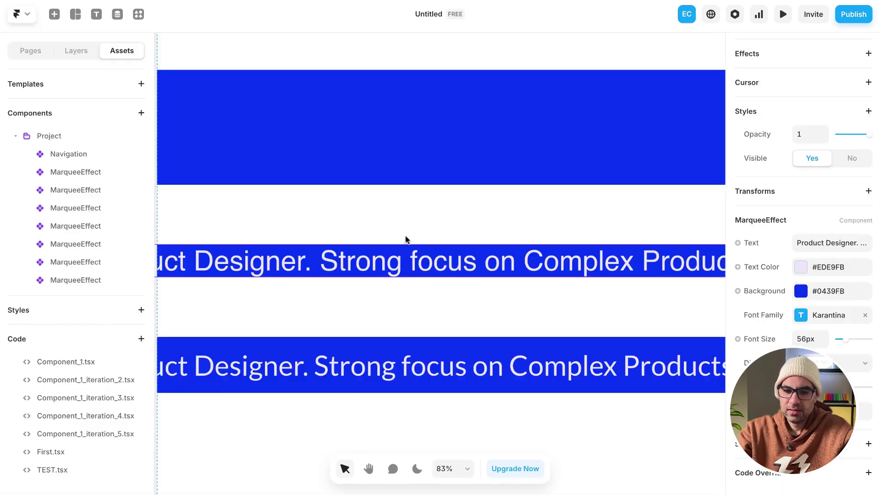
Set the second marquee to Roboto Condensed, weight 700, size 57, slightly taller, and preview it.
scroll(422, 232, down, 4)
scroll(856, 258, down, 1)
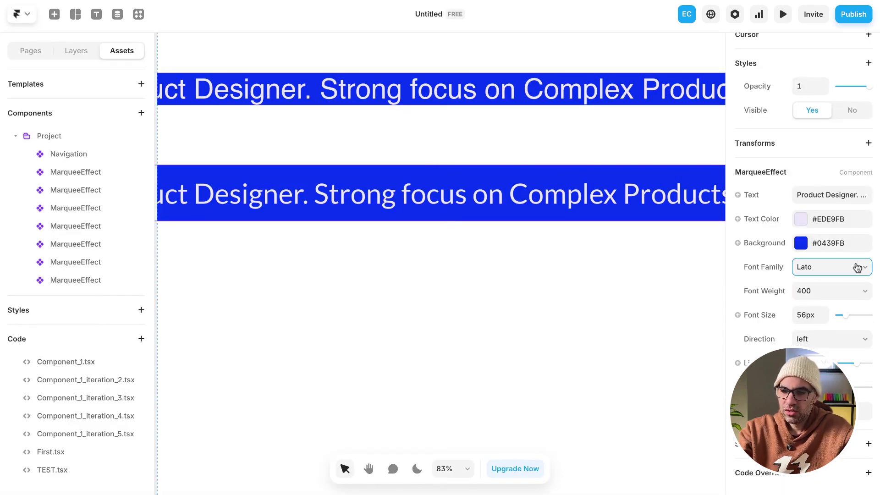
click(857, 267)
click(850, 309)
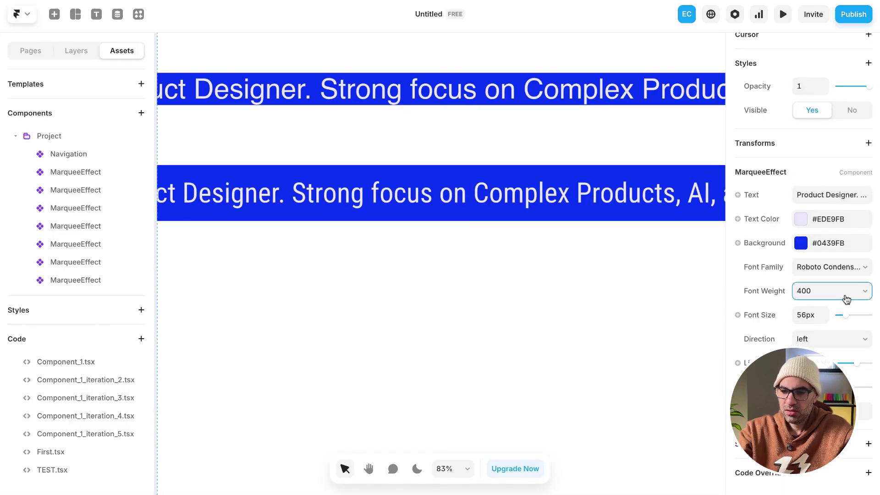
click(846, 300)
click(849, 339)
click(846, 316)
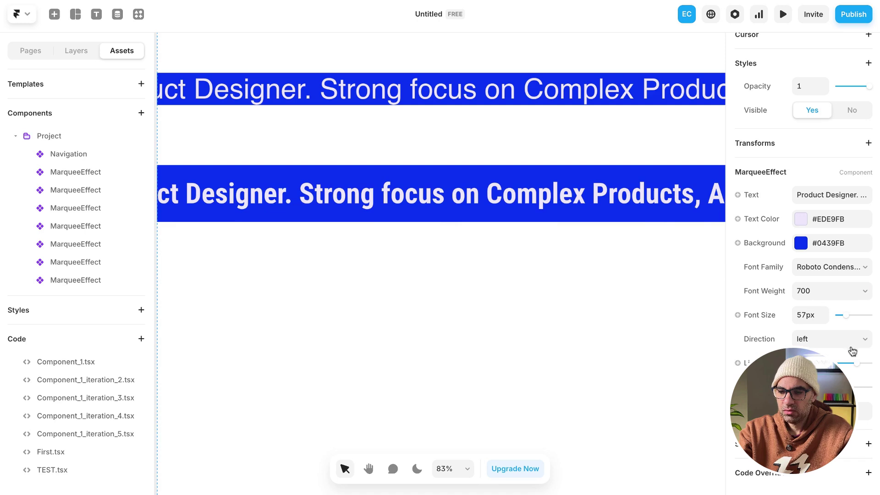
drag(856, 368, 860, 364)
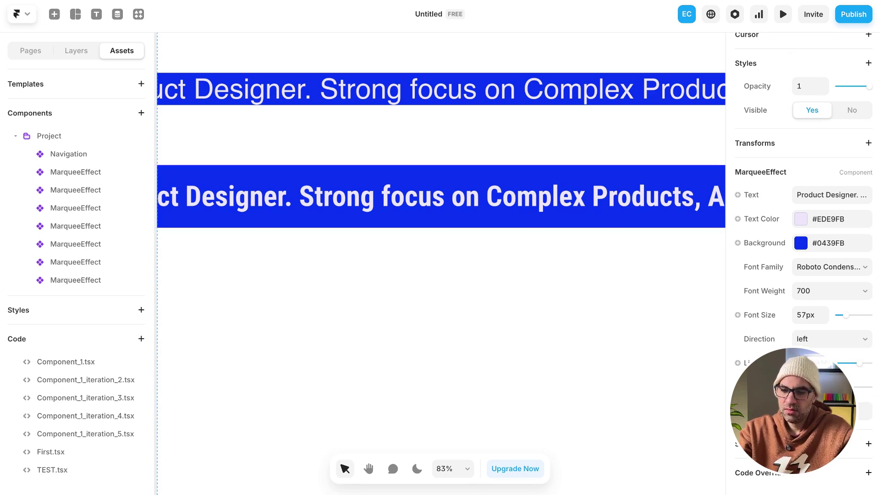
click(782, 14)
scroll(659, 232, down, 5)
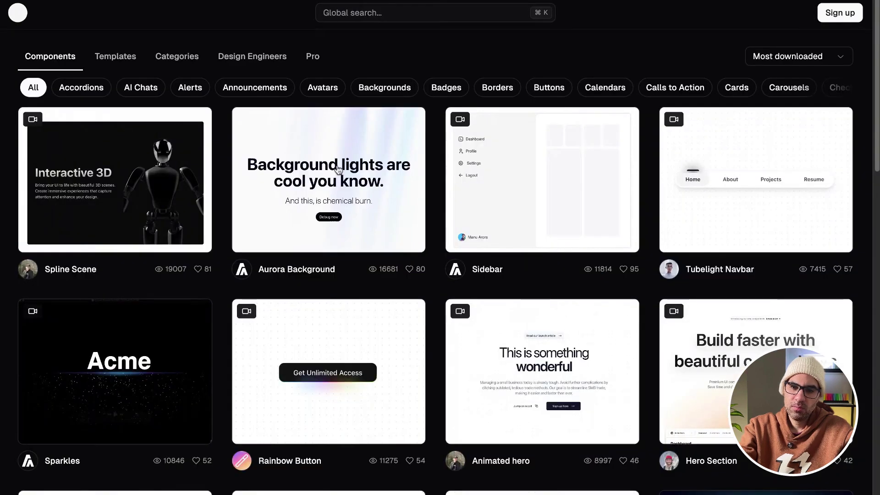
Open the Spline Scene card to view its interactive 3D robot preview and code.
click(168, 179)
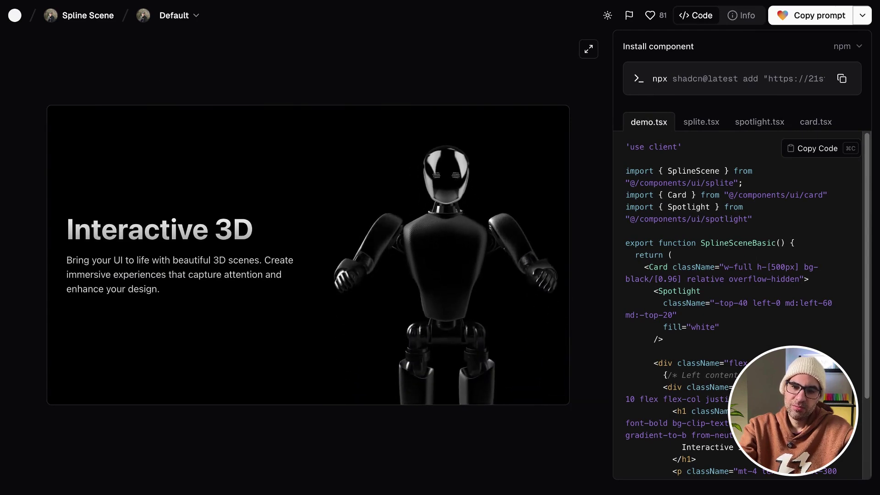